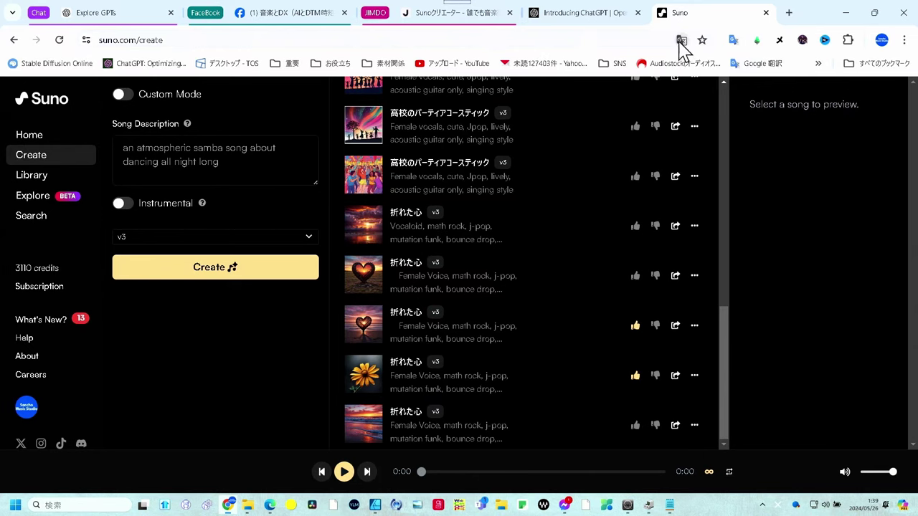
# - Translate the song creation page into Japanese and switch it back to English
pyautogui.click(681, 41)
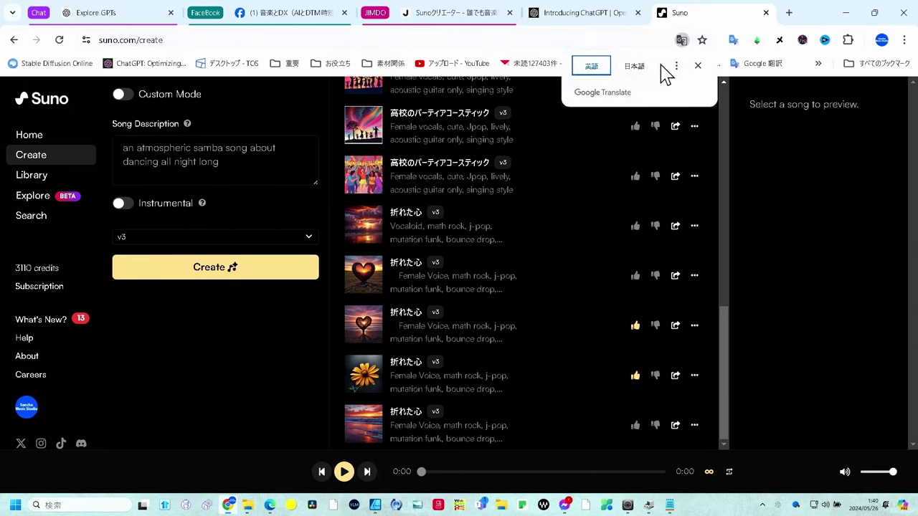
pyautogui.click(635, 68)
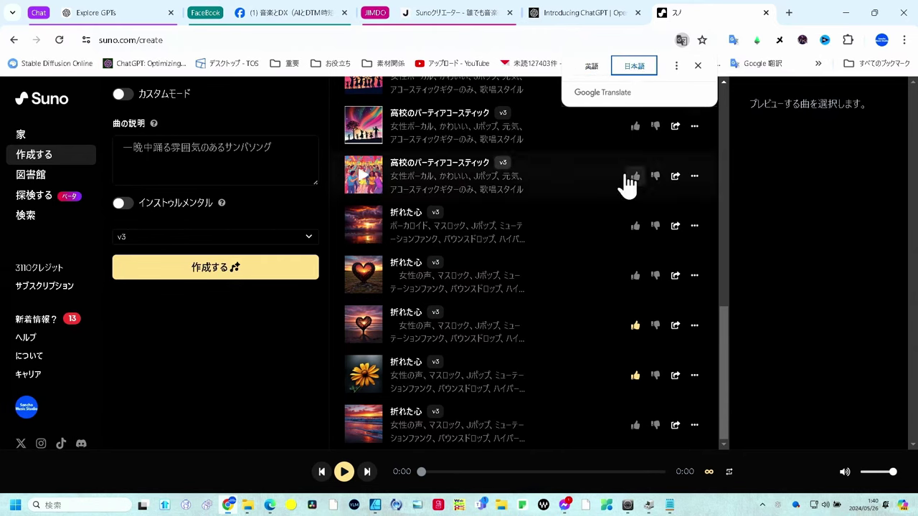
pyautogui.click(592, 71)
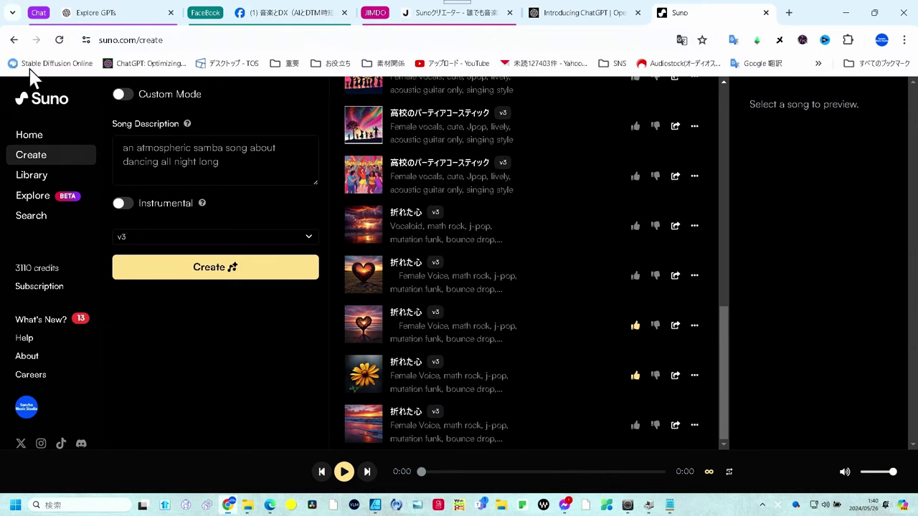
# - Turn on Custom Mode and the Instrumental option for the new song
pyautogui.click(123, 95)
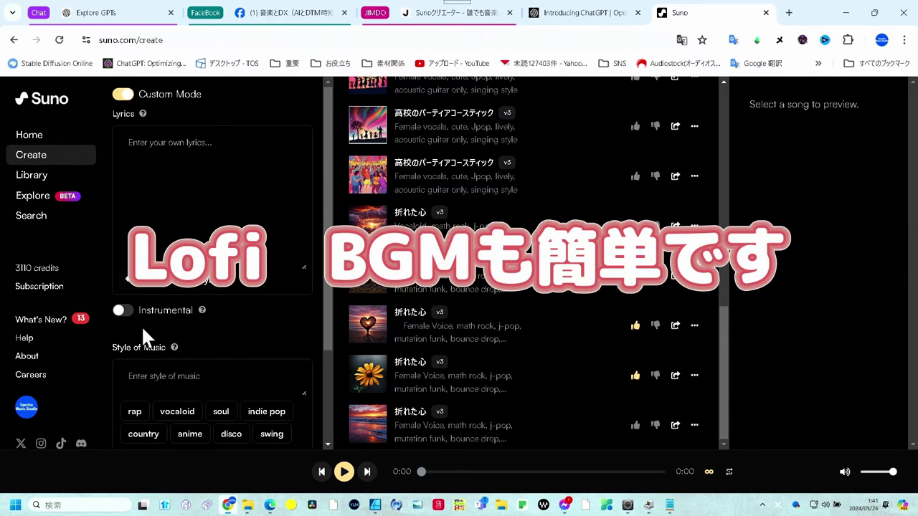
pyautogui.click(127, 310)
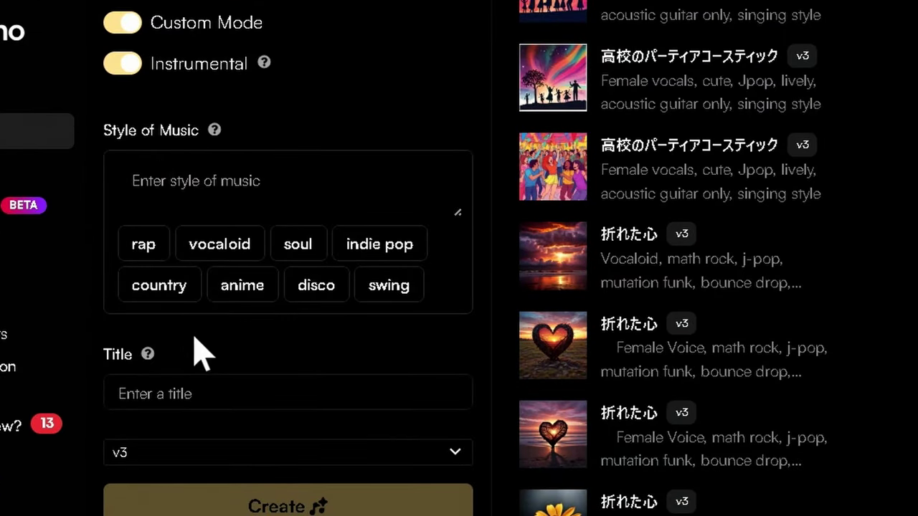
# - Set the style of music to "vocaloid, j-pop,Female Vocal", using the suggested vocaloid and j-pop tags
pyautogui.click(231, 255)
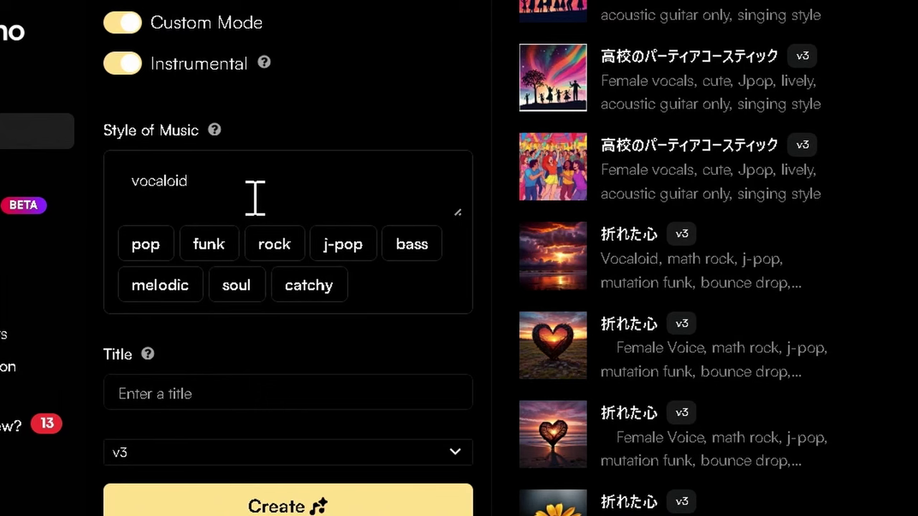
pyautogui.click(343, 244)
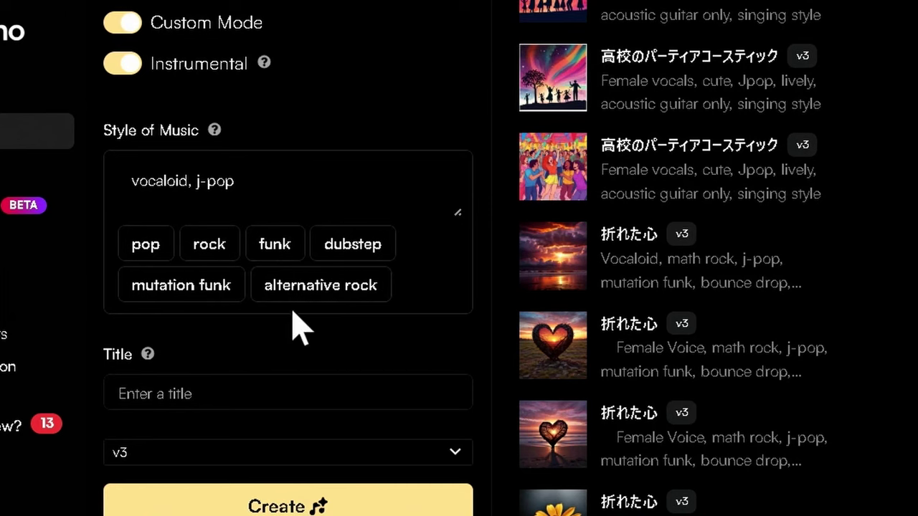
pyautogui.click(294, 188)
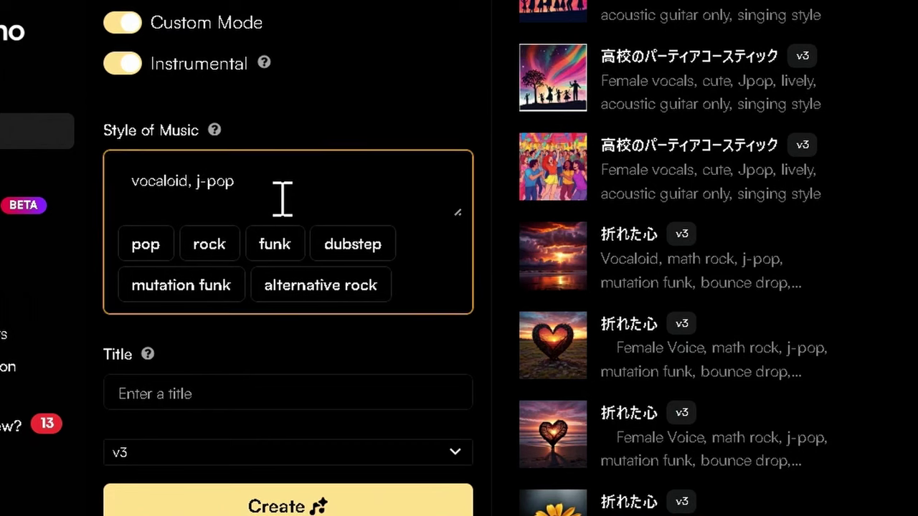
pyautogui.write(',Female Vocal')
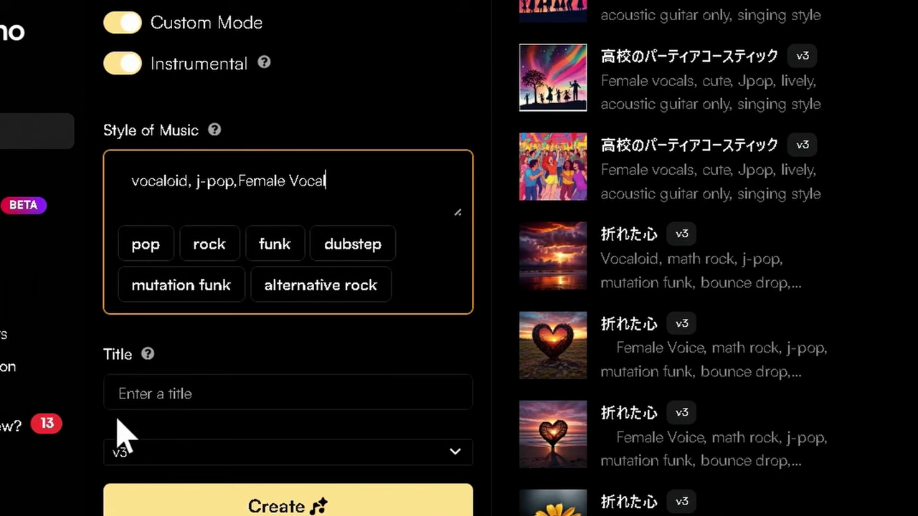
# - Title the song ABC and choose model version v3.5 (Early Access)
pyautogui.click(153, 400)
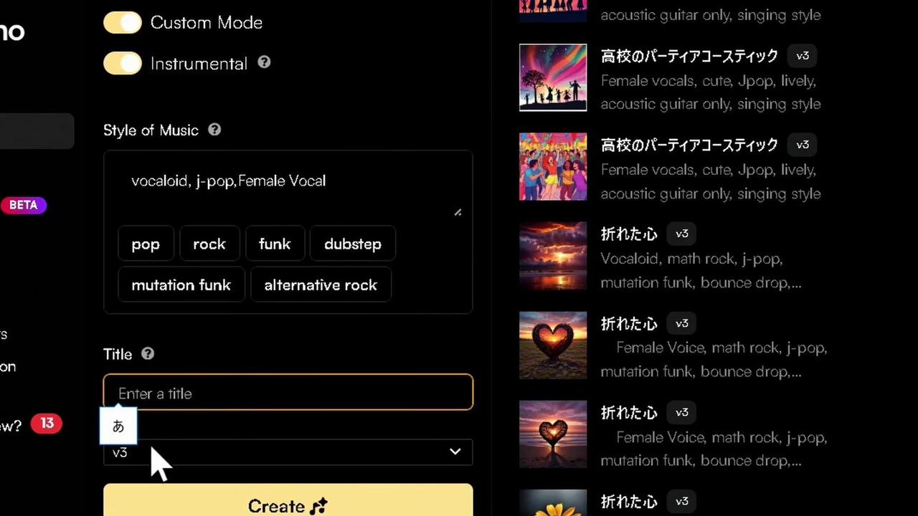
pyautogui.write('ABC')
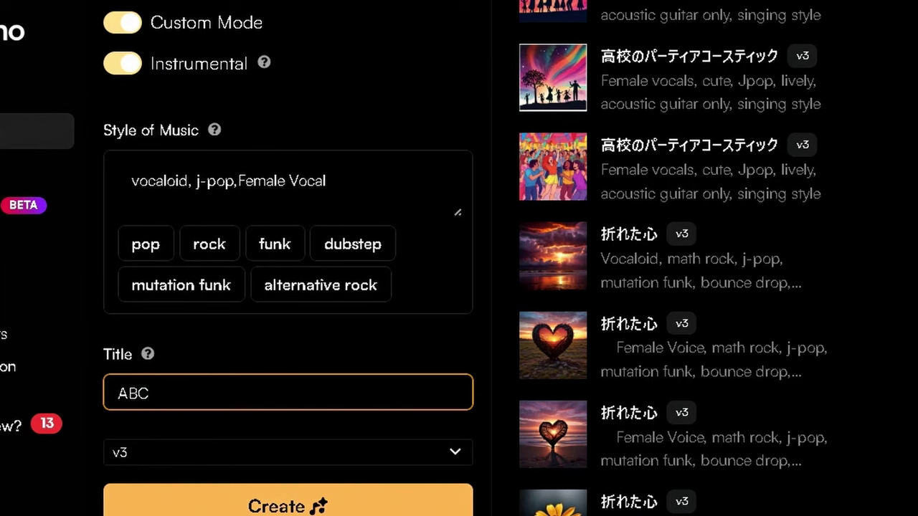
pyautogui.click(452, 452)
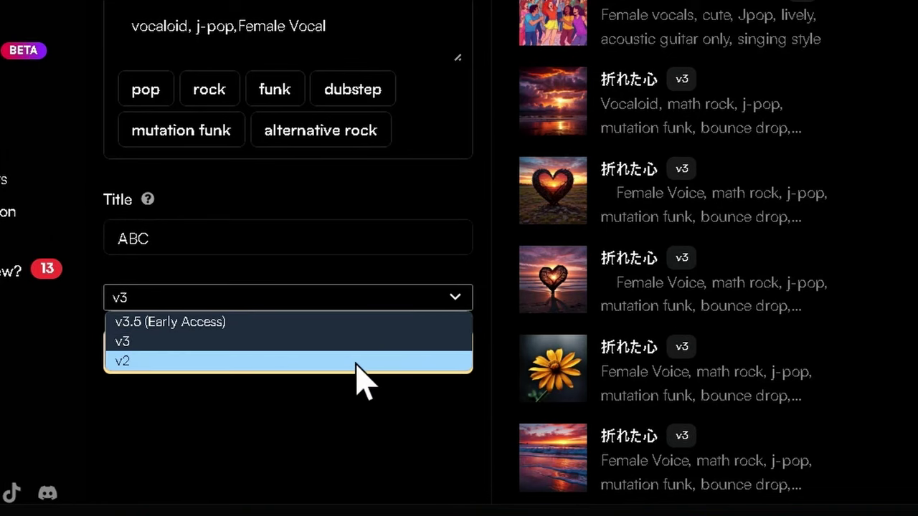
pyautogui.click(367, 327)
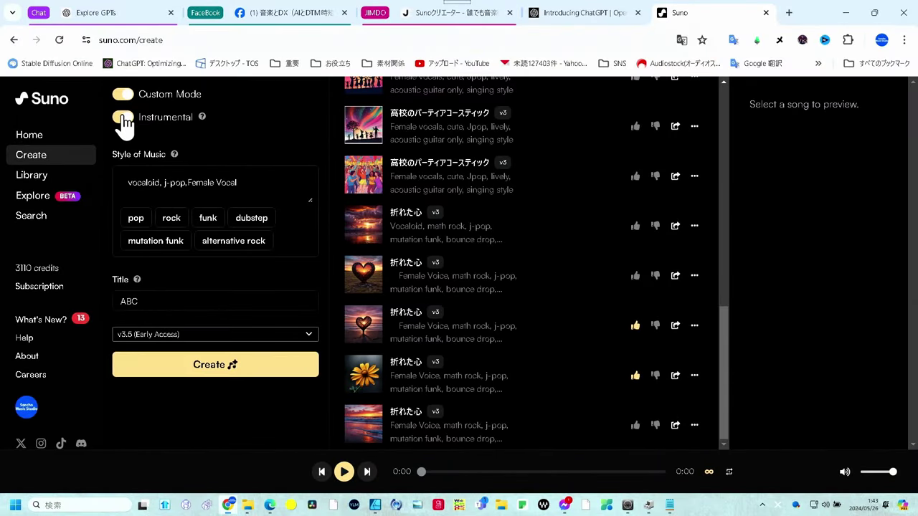
# - Turn off the Instrumental option and fill the lyrics with random lyrics
pyautogui.click(123, 118)
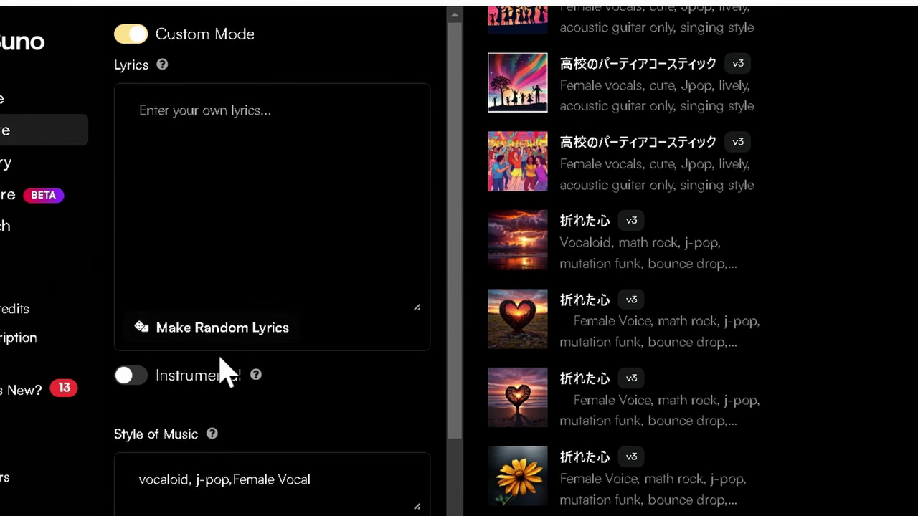
pyautogui.click(225, 329)
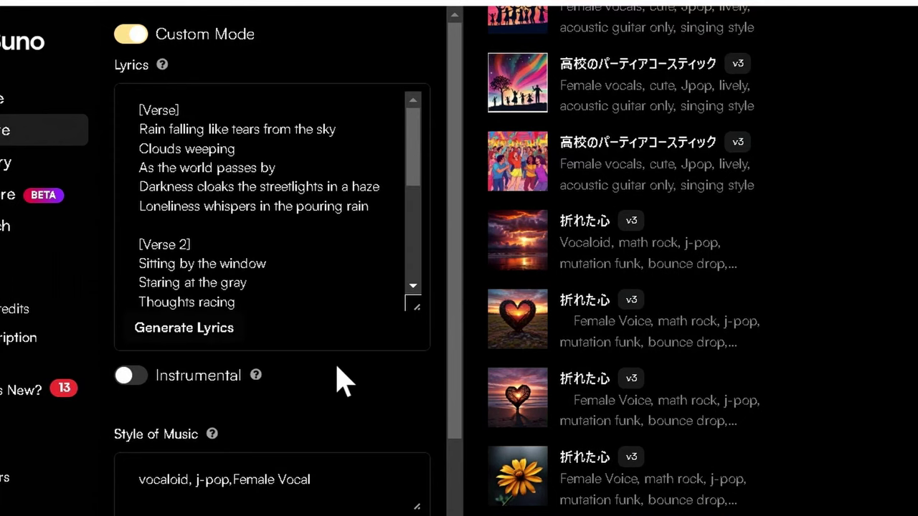
# - Look through the random English lyrics down to the chorus and clear them all
pyautogui.click(318, 297)
pyautogui.scroll(-4, 318, 297)
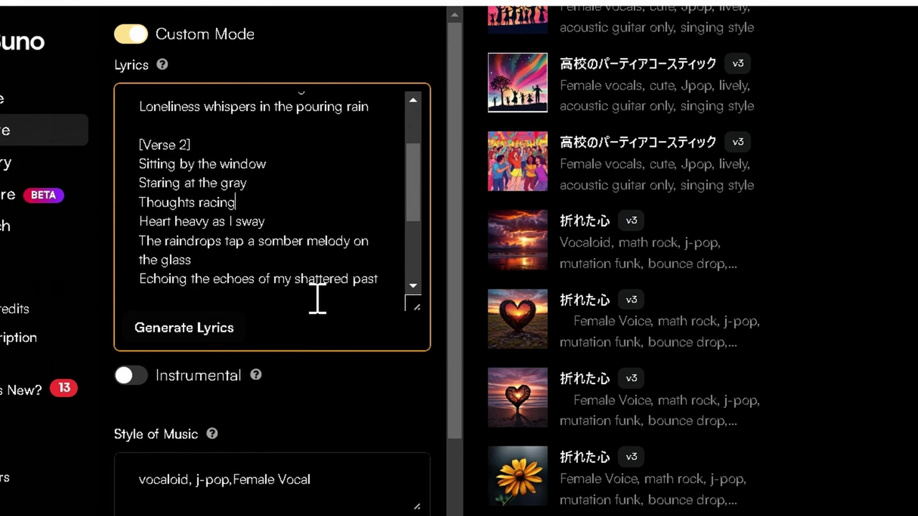
pyautogui.scroll(-4, 318, 298)
pyautogui.scroll(4, 317, 298)
pyautogui.click(293, 279)
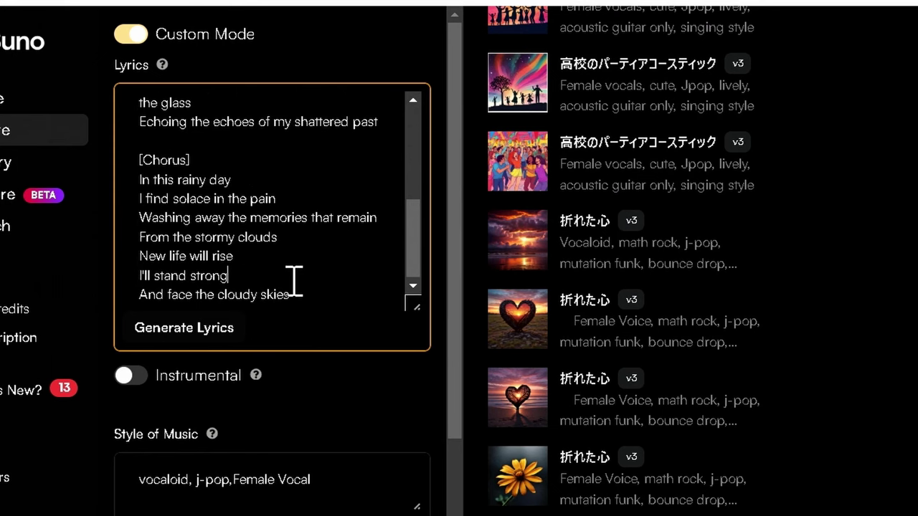
pyautogui.hotkey('ctrl', 'a')
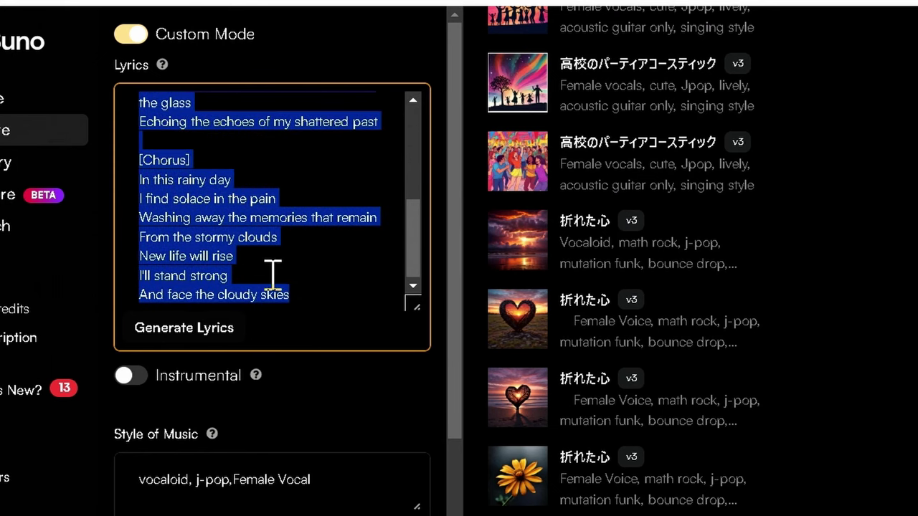
pyautogui.press('BackSpace')
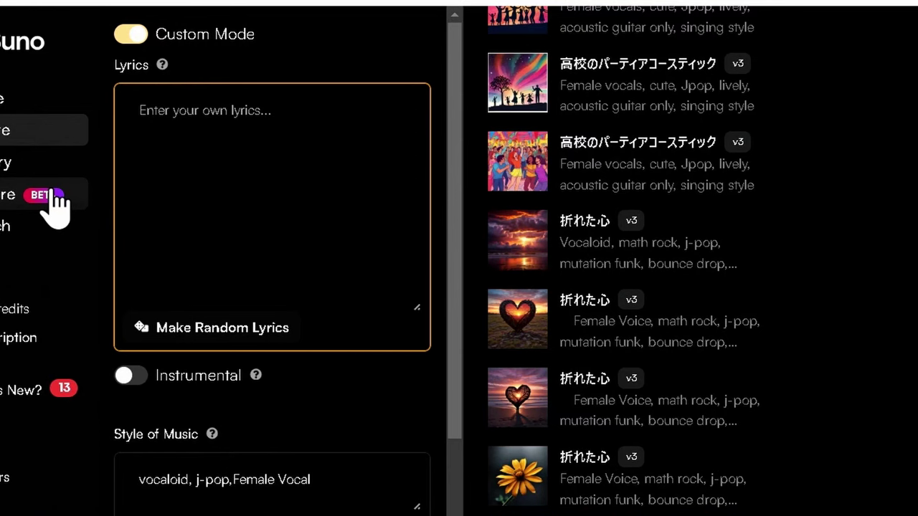
# - Enter 夏のそよ風と女の子 as the lyrics theme and generate lyrics from it
pyautogui.write('なつのそ')
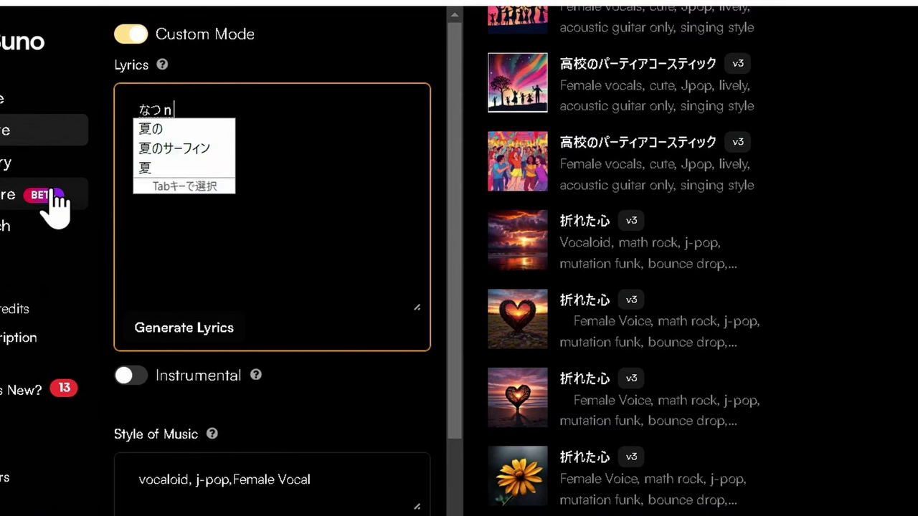
pyautogui.write('よ')
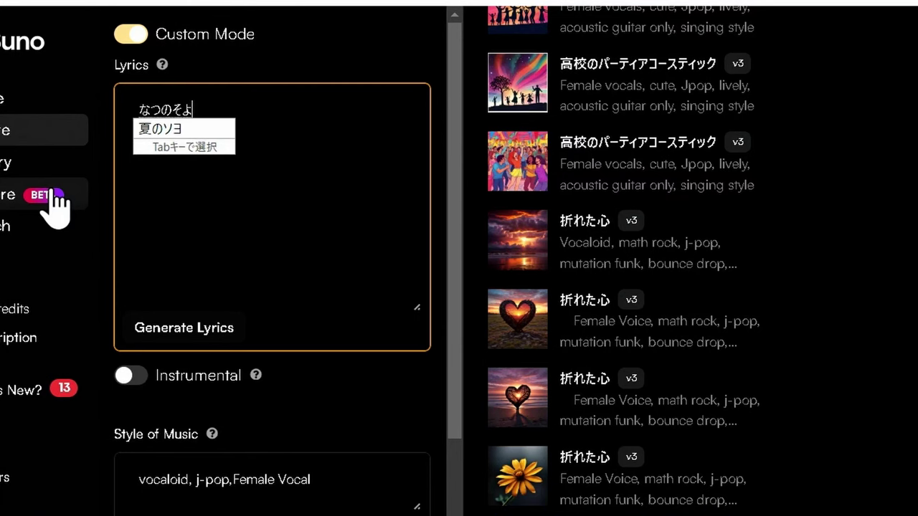
pyautogui.write('かzetoonnnanoko')
pyautogui.press('space')
pyautogui.press('Return')
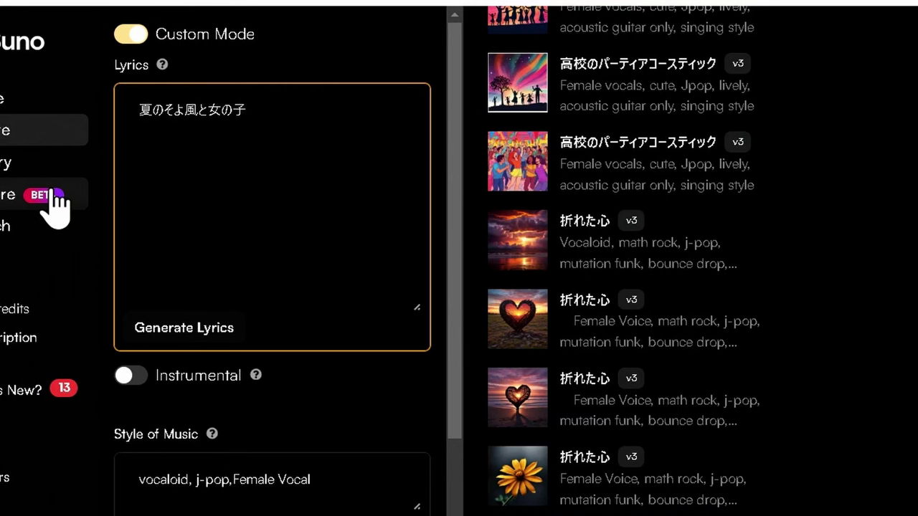
pyautogui.click(215, 332)
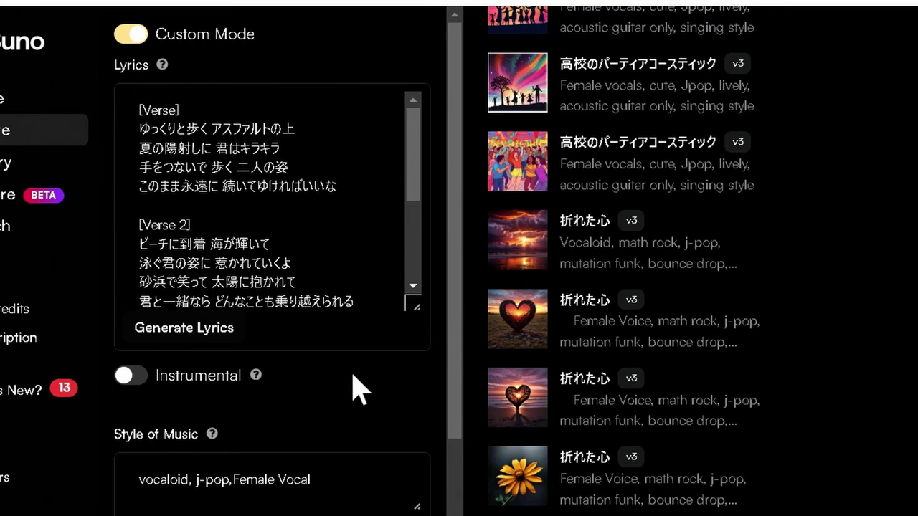
# - Check the generated Japanese lyrics and insert an [Intro] line above the first [Verse] tag
pyautogui.scroll(-3, 312, 249)
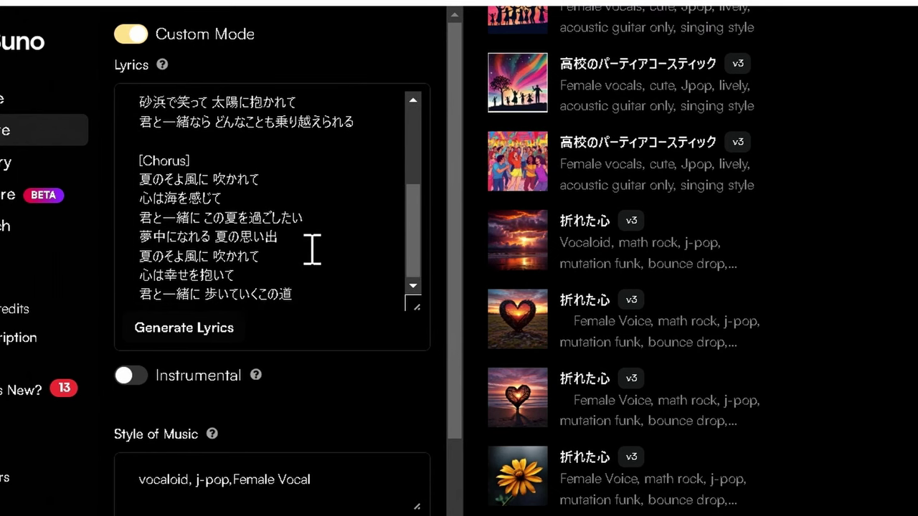
pyautogui.scroll(3, 311, 249)
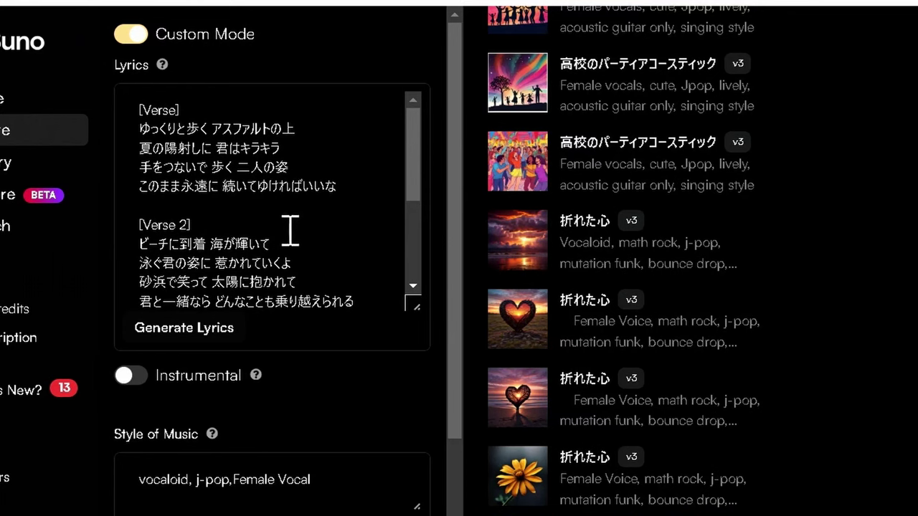
pyautogui.click(142, 113)
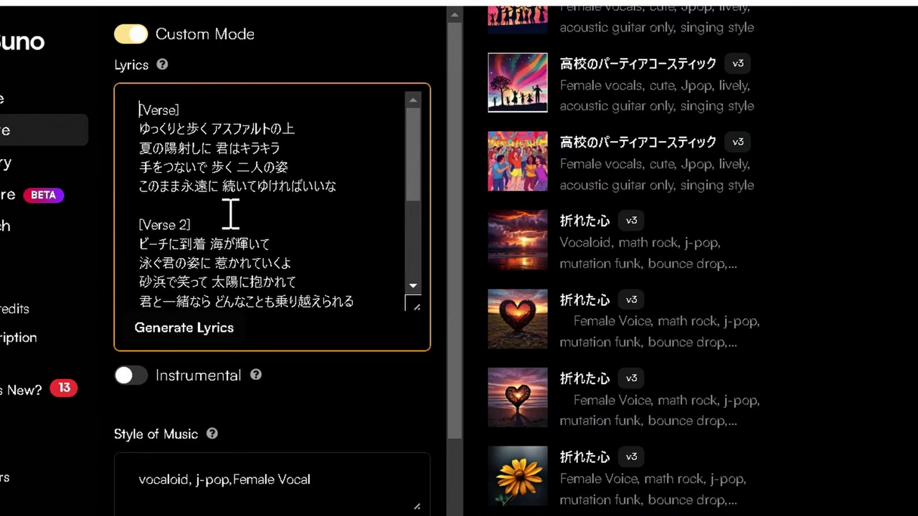
pyautogui.press('Return')
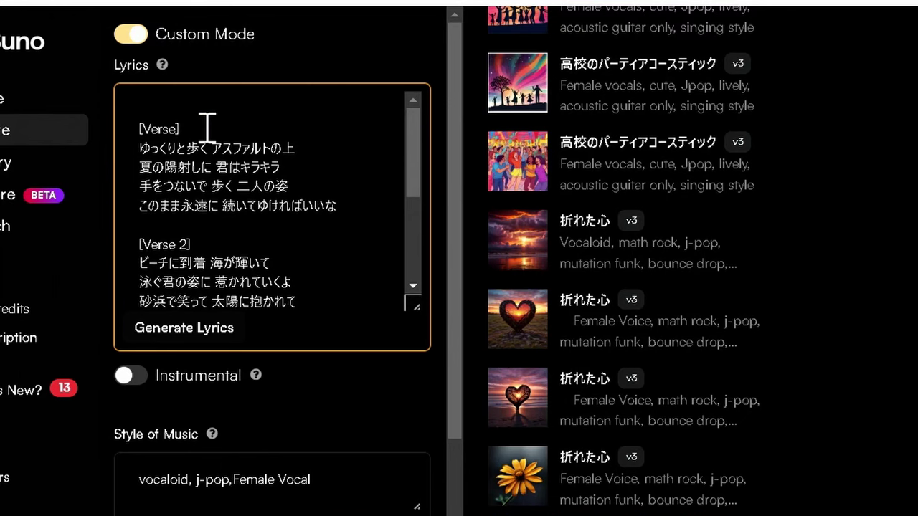
pyautogui.write('[')
pyautogui.press('BackSpace')
pyautogui.write('[Intro]')
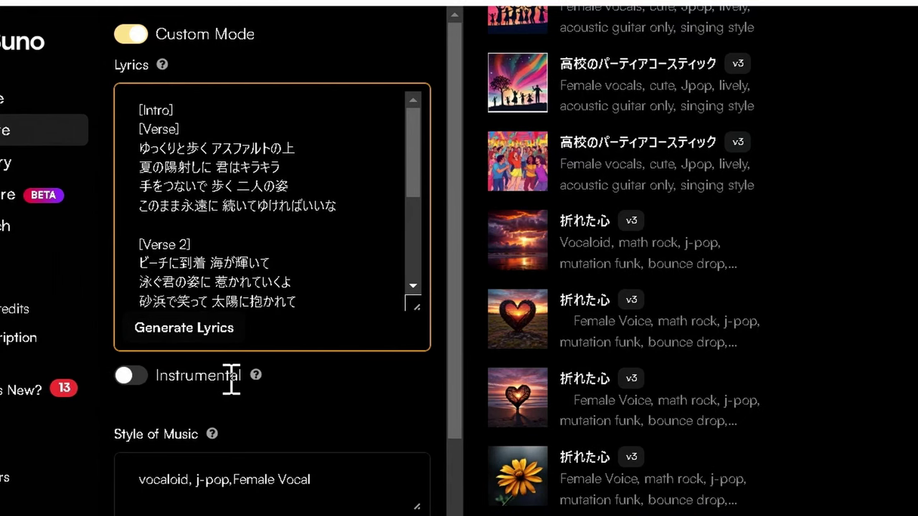
# - Check the style, title and model version settings and create the song
pyautogui.scroll(-2, 232, 375)
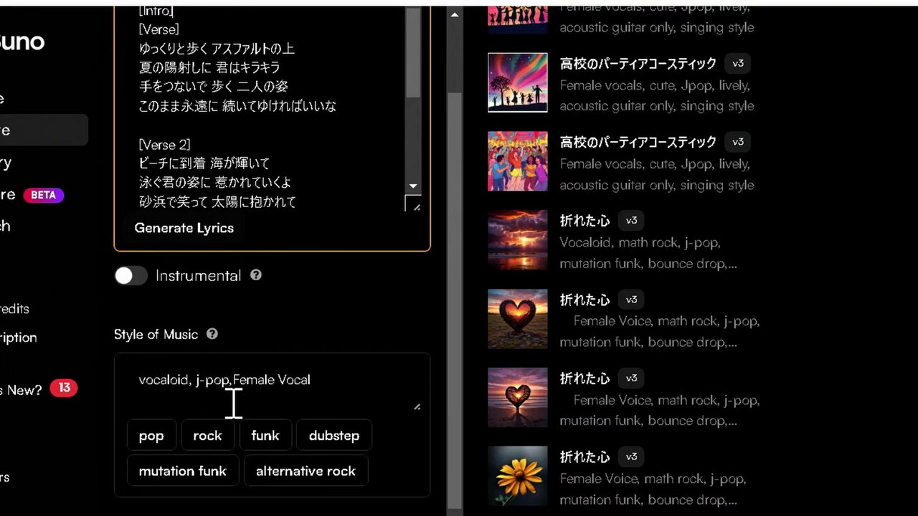
pyautogui.scroll(-2, 234, 404)
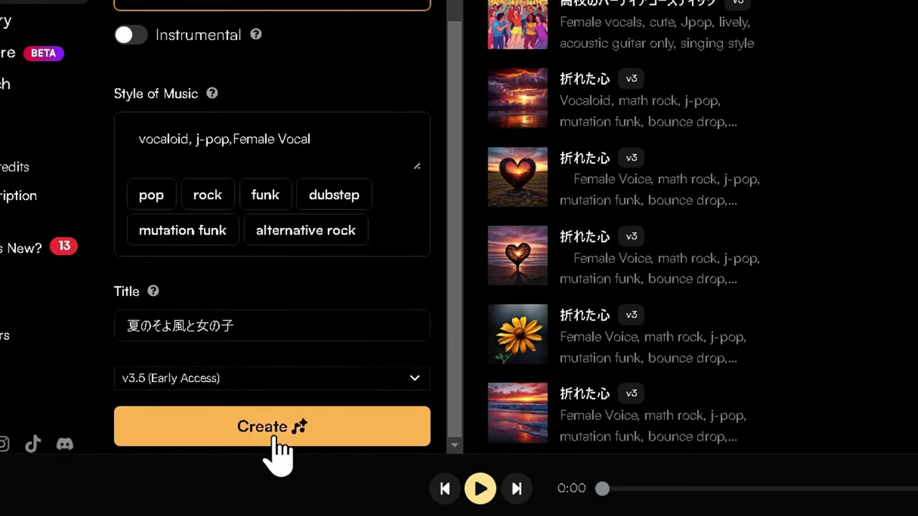
pyautogui.click(274, 431)
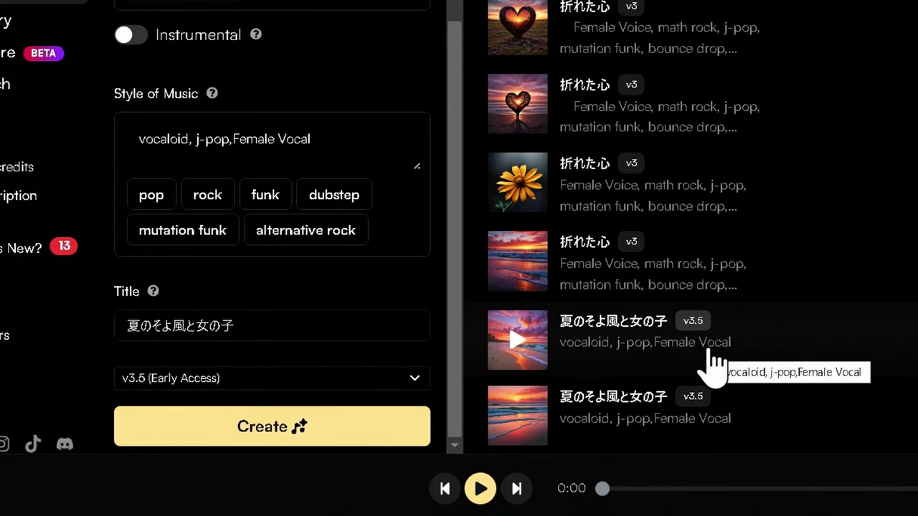
# - Play the first newly created 夏のそよ風と女の子 track and follow its lyrics in the song preview
pyautogui.click(514, 355)
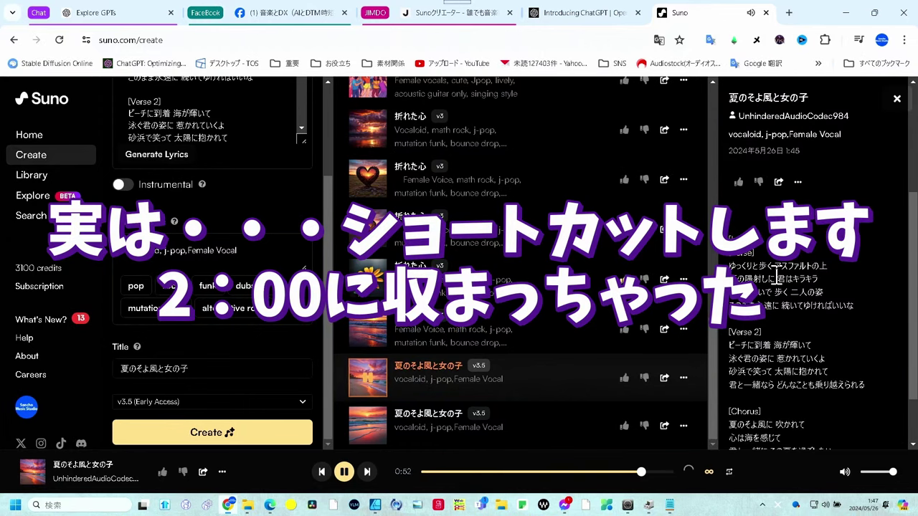
pyautogui.scroll(-2, 776, 276)
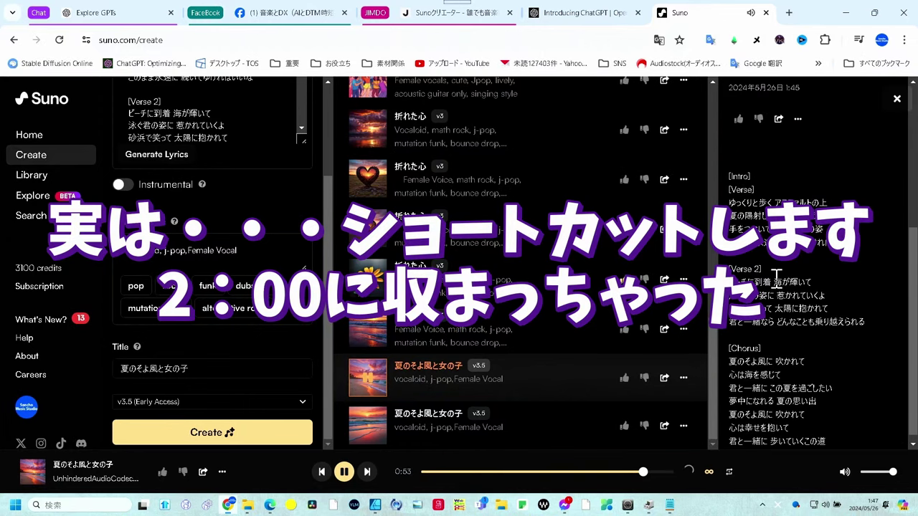
pyautogui.scroll(-1, 777, 276)
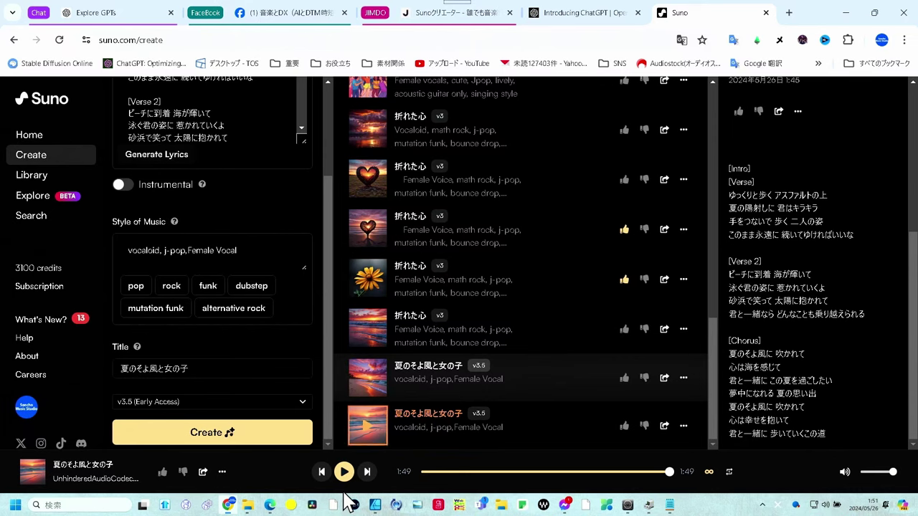
# - Return to the song's lyrics in the creation form and look them over from the [Intro] tag
pyautogui.scroll(1, 270, 316)
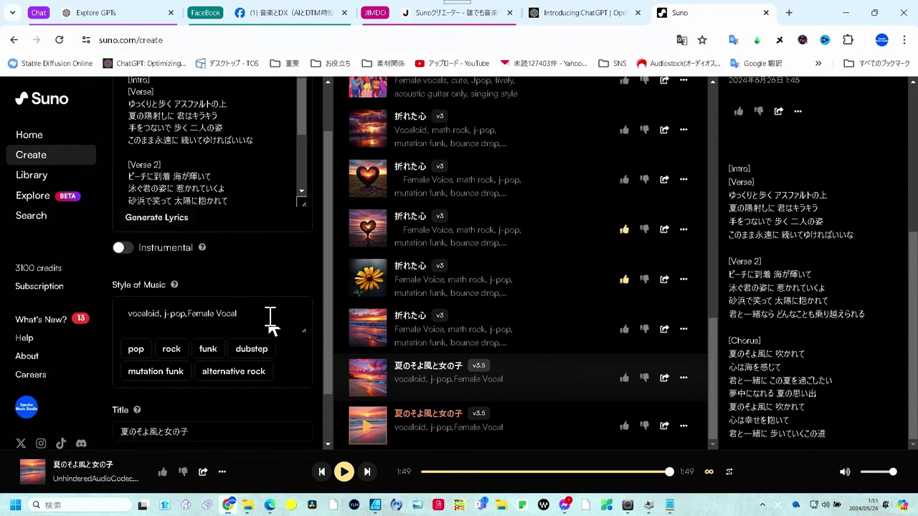
pyautogui.scroll(1, 270, 316)
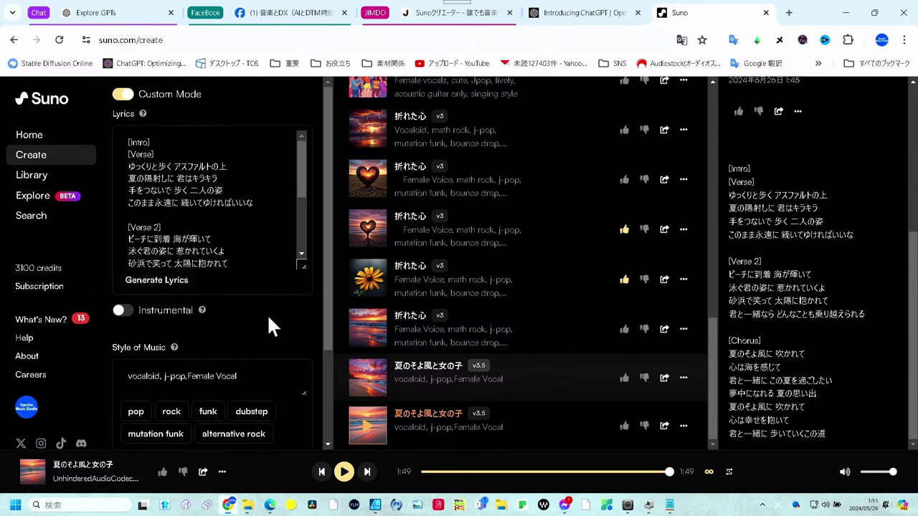
pyautogui.click(302, 183)
pyautogui.scroll(-1, 300, 185)
pyautogui.scroll(1, 305, 172)
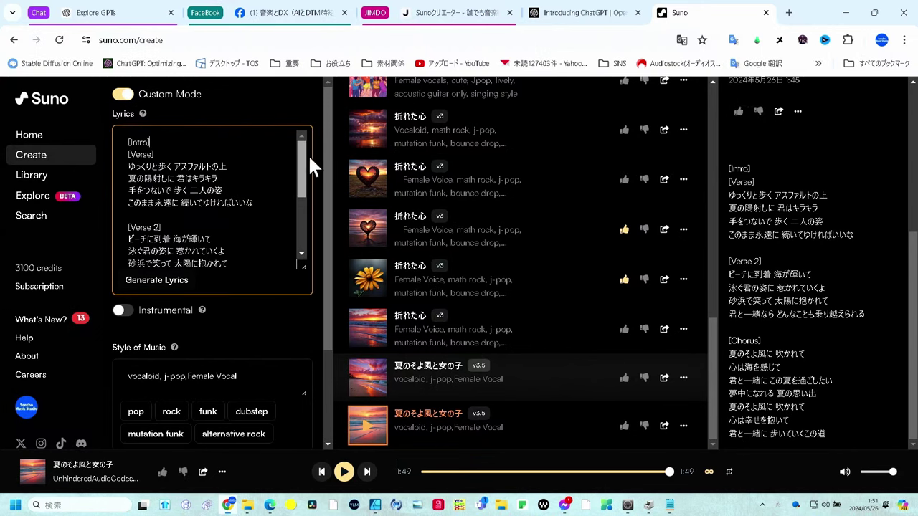